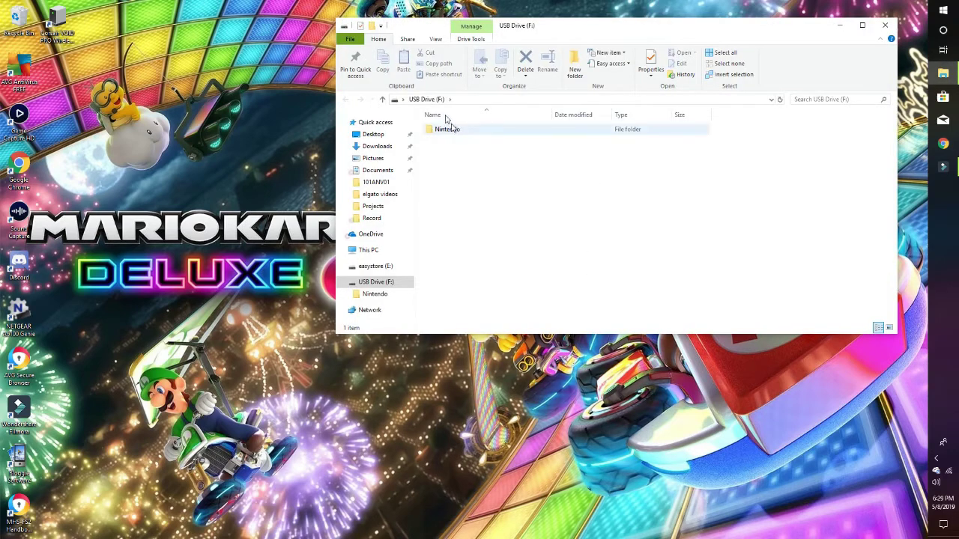
Step: Inspect the USB drive's Nintendo Album folder, going down into subfolder 11 of 2017 and returning to the Nintendo folder
double_click(454, 130)
double_click(454, 130)
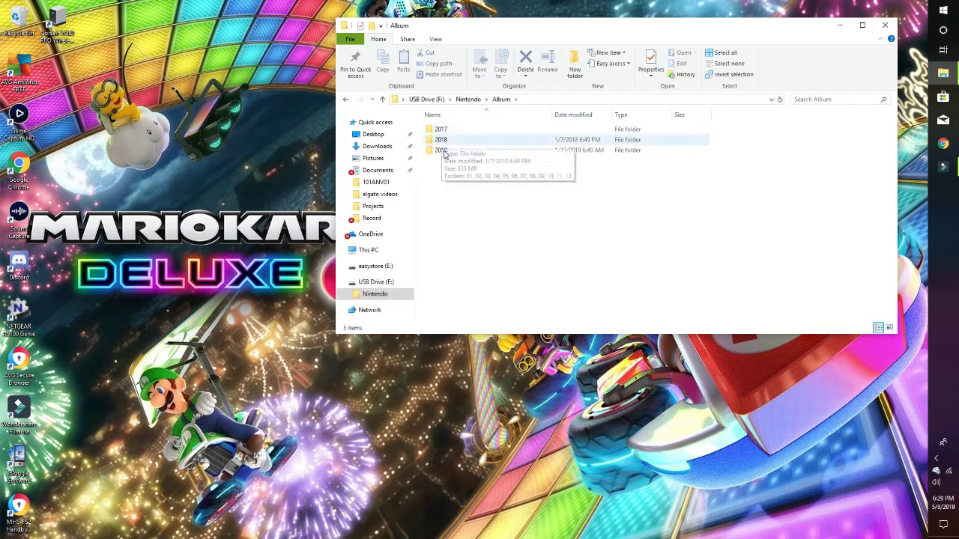
double_click(442, 131)
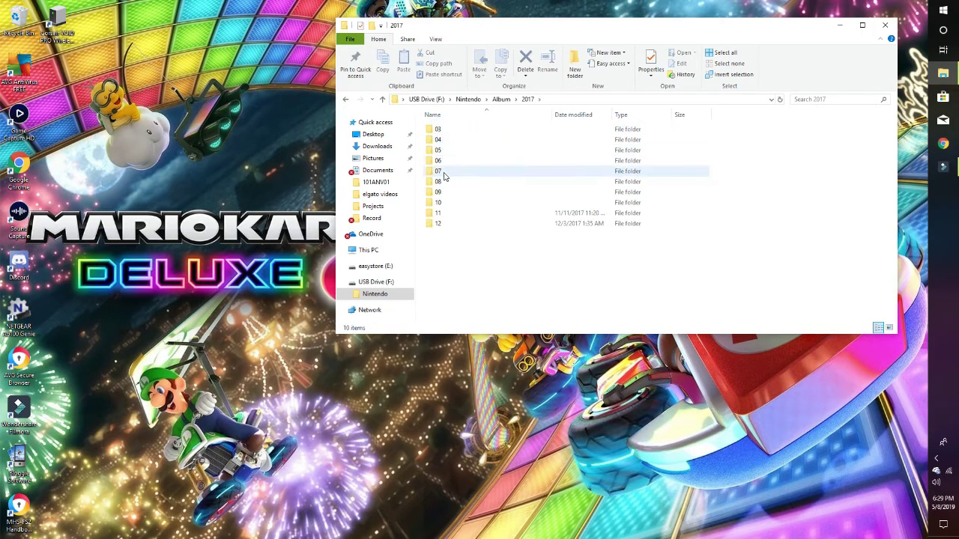
double_click(441, 214)
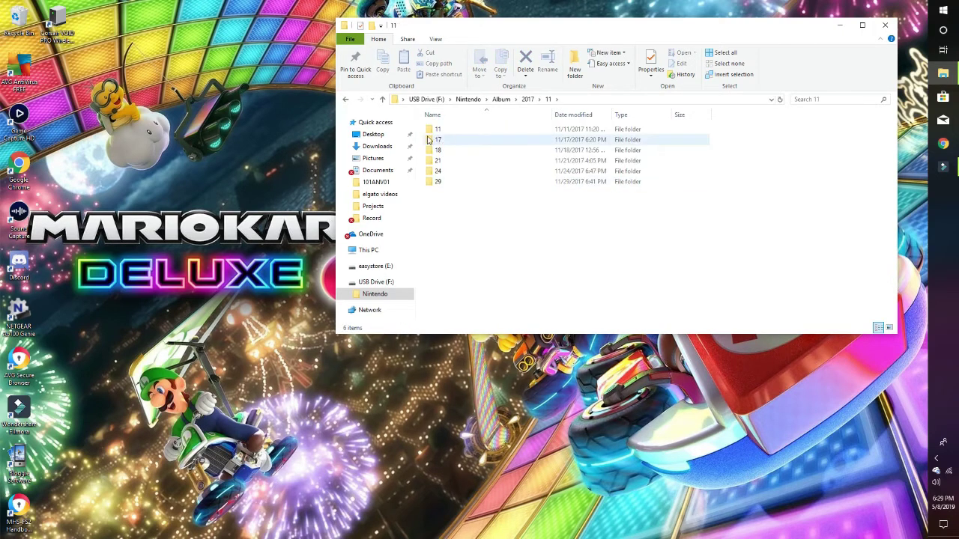
left_click(345, 100)
left_click(345, 99)
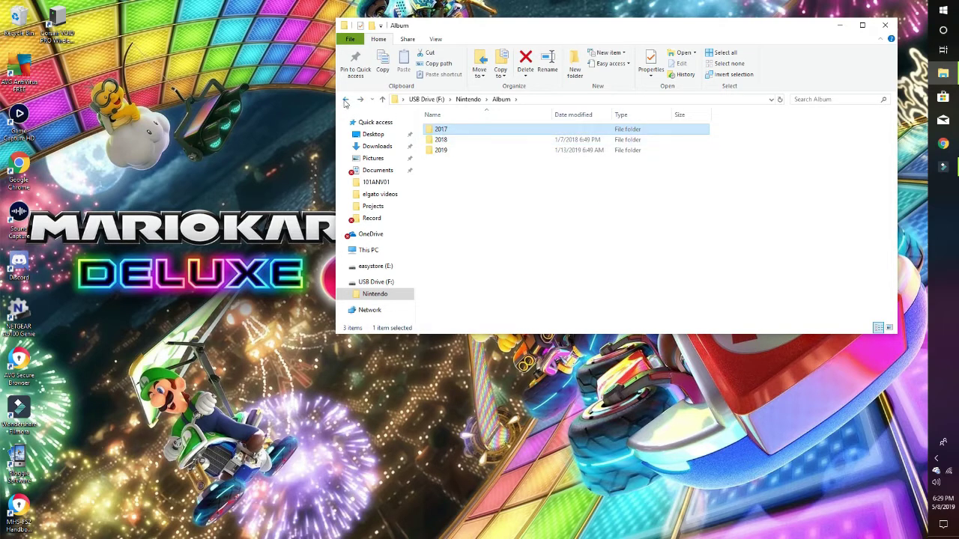
left_click(345, 100)
Step: Inspect the Contents and save folders inside the Nintendo folder and return to the USB drive's root
double_click(452, 142)
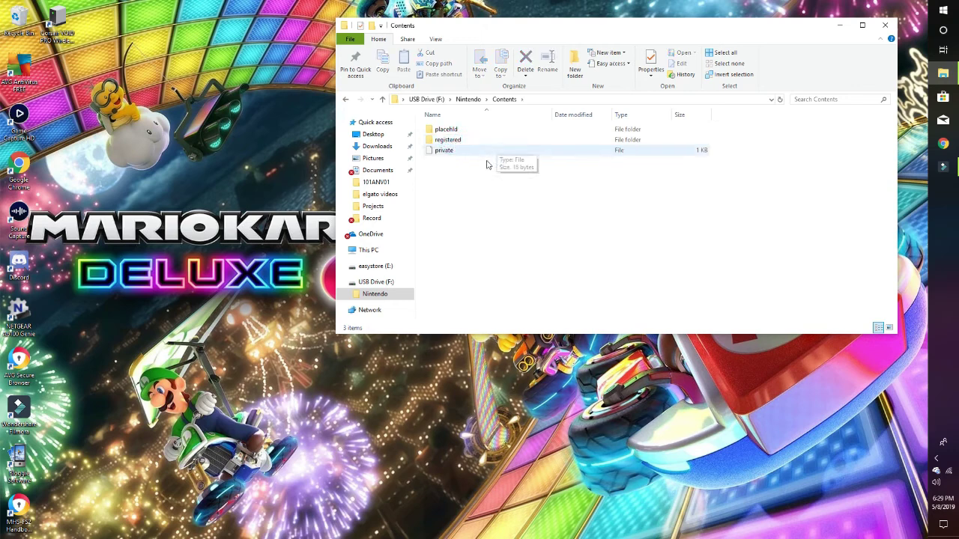
left_click(344, 100)
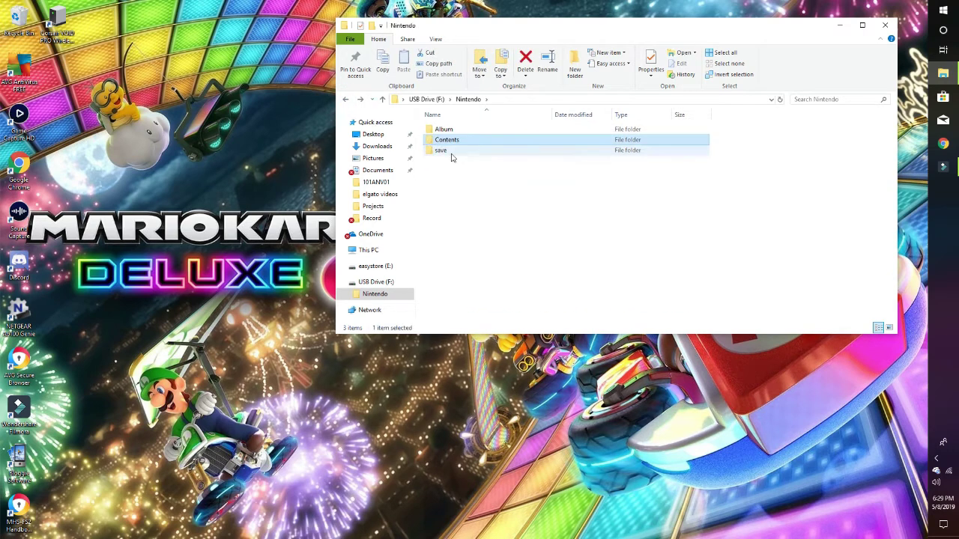
double_click(449, 151)
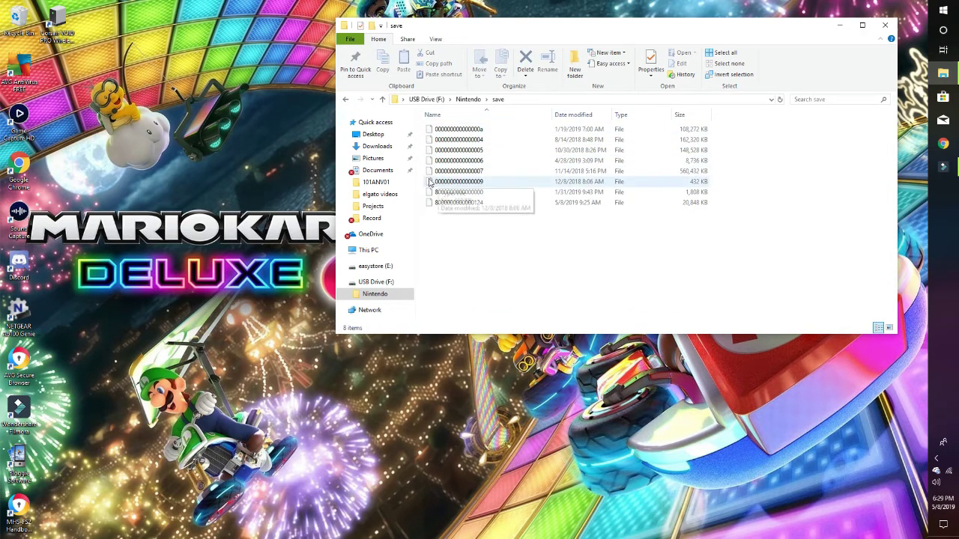
left_click(345, 100)
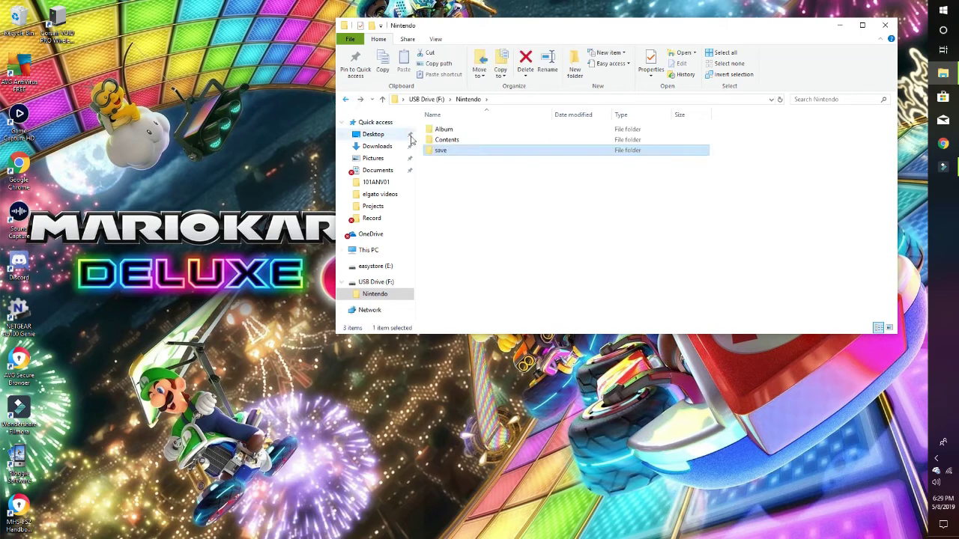
left_click(345, 100)
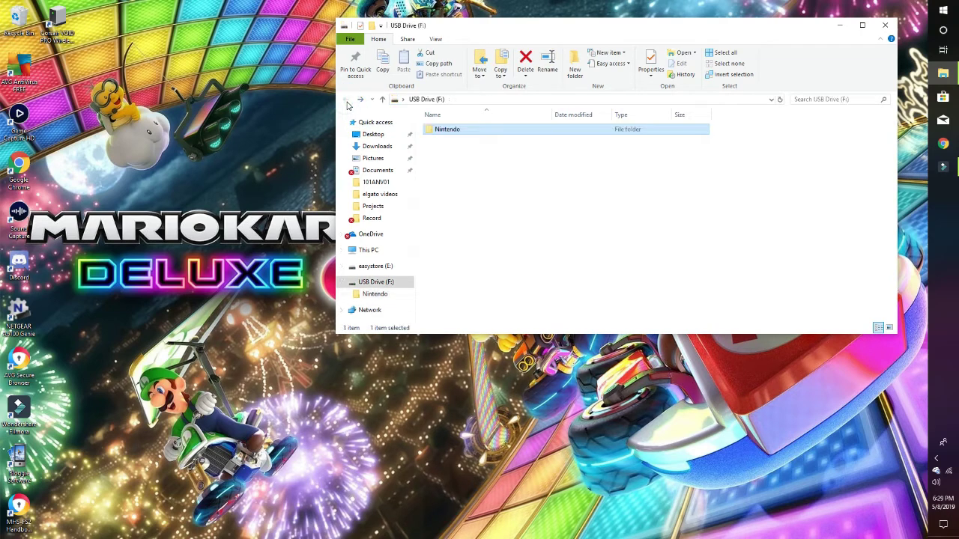
Step: Copy the Nintendo folder from the USB drive to the desktop and move the copy progress window aside
right_click(482, 133)
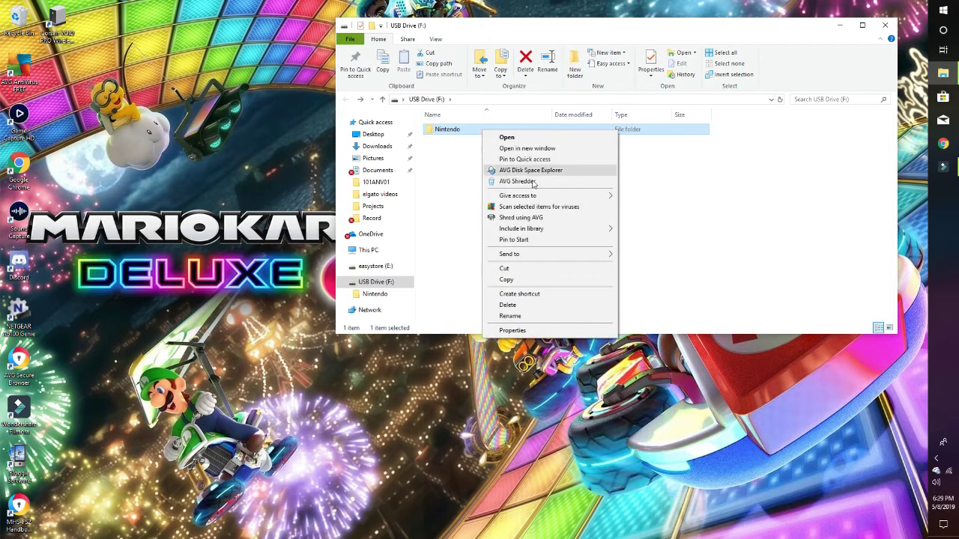
left_click(528, 282)
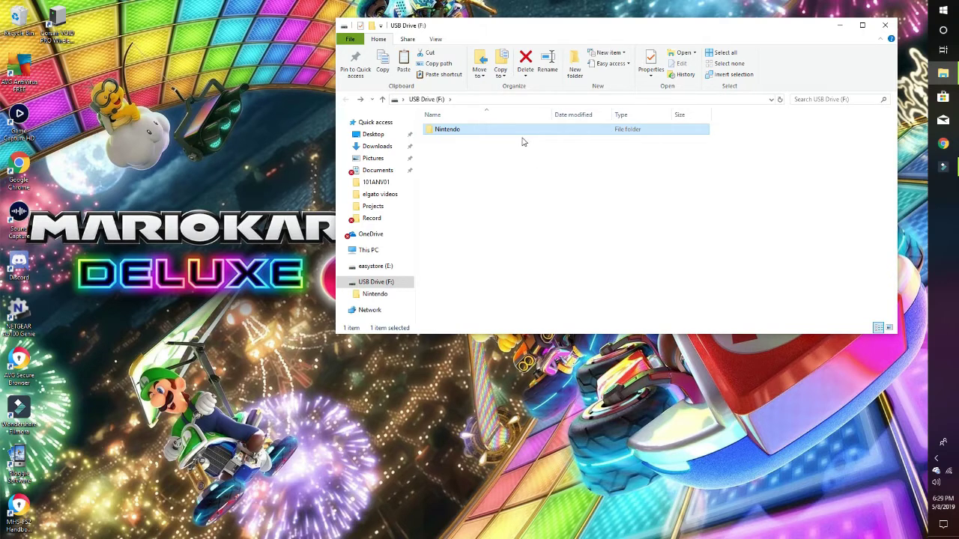
right_click(248, 85)
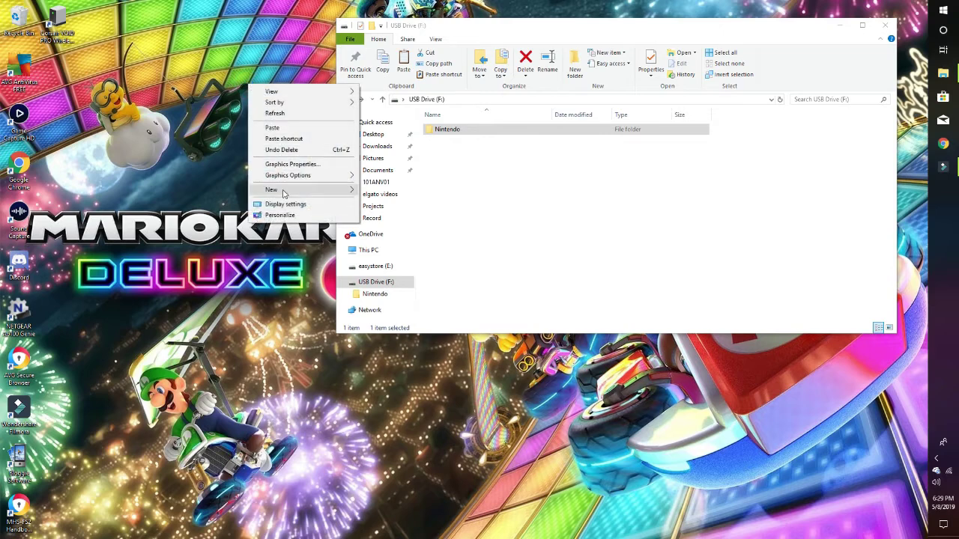
left_click(273, 128)
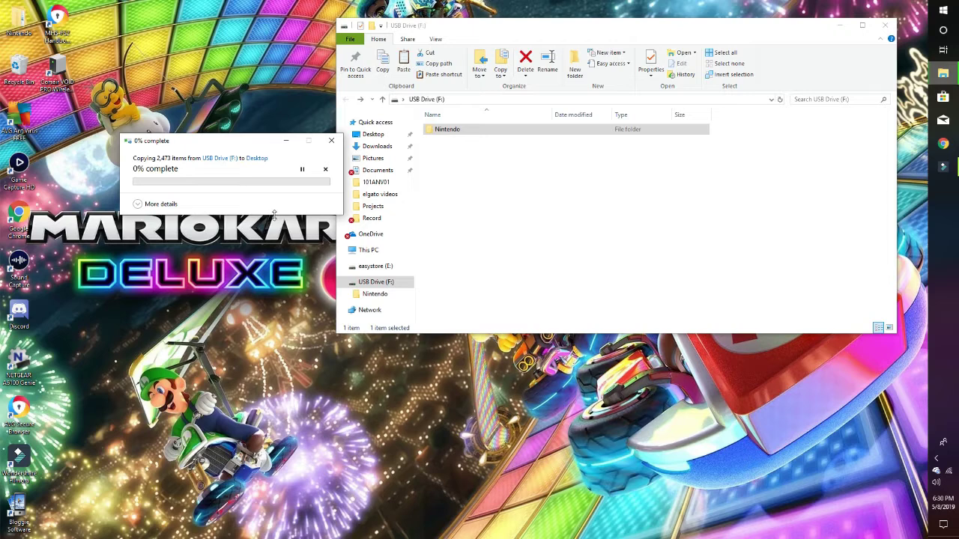
left_click_drag(236, 142, 211, 101)
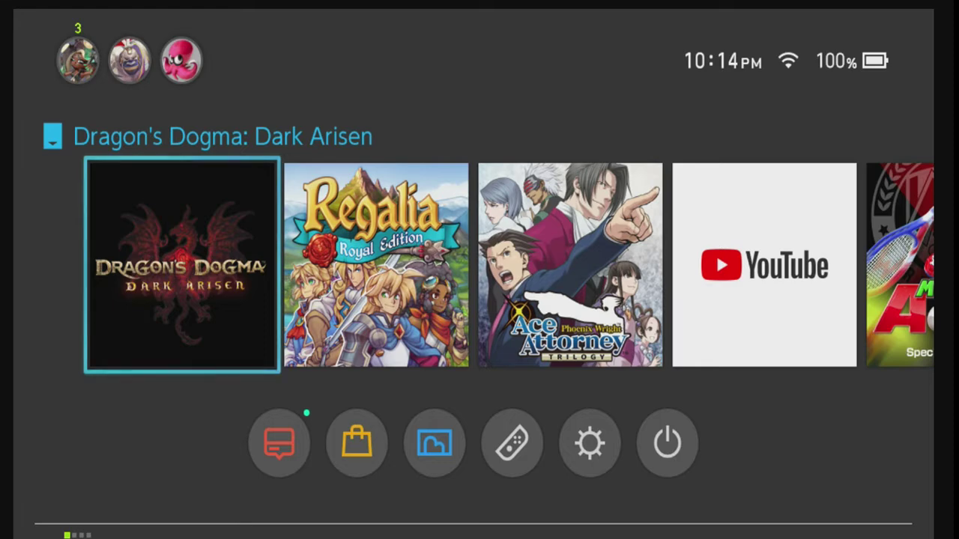
Step: Switch to the Nintendo Switch HOME Menu and open Manage Software under Data Management in System Settings
key("Down")
key("Right")
key("Right")
key("Right")
key("Right")
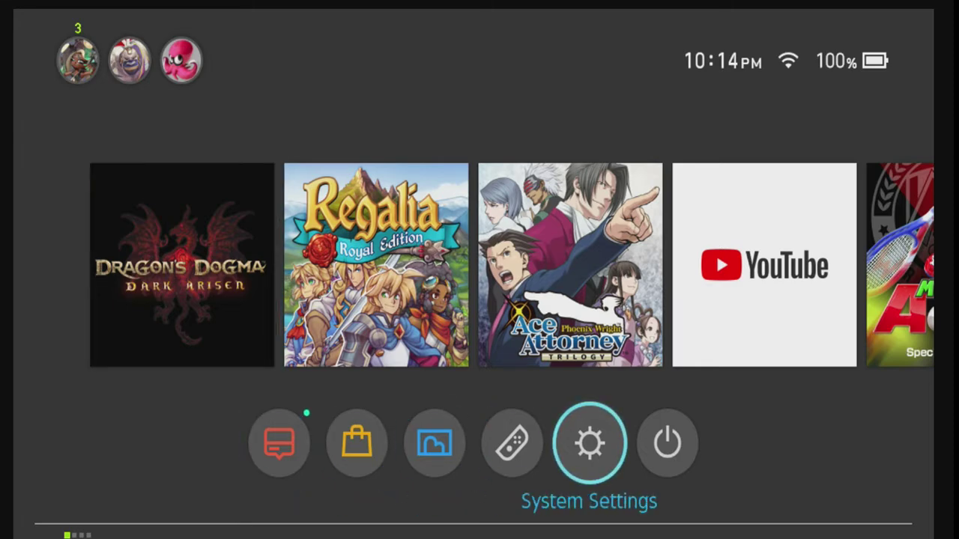
key("Return")
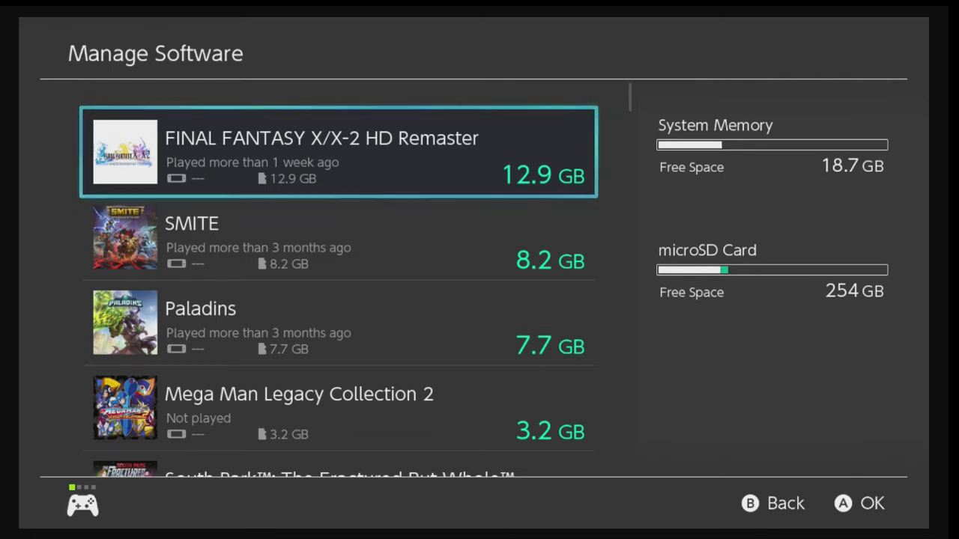
Step: Look through the installed software and its storage use, from FINAL FANTASY X/X-2 HD Remaster down to Has-Been Heroes
key("Down")
key("Down")
key("Down")
key("Down")
key("Down")
key("Down")
key("Down")
key("Down")
key("Down")
key("Down")
key("Down")
key("Down")
key("Down")
key("Down")
key("Down")
key("Down")
key("Down")
key("Down")
key("Down")
key("Down")
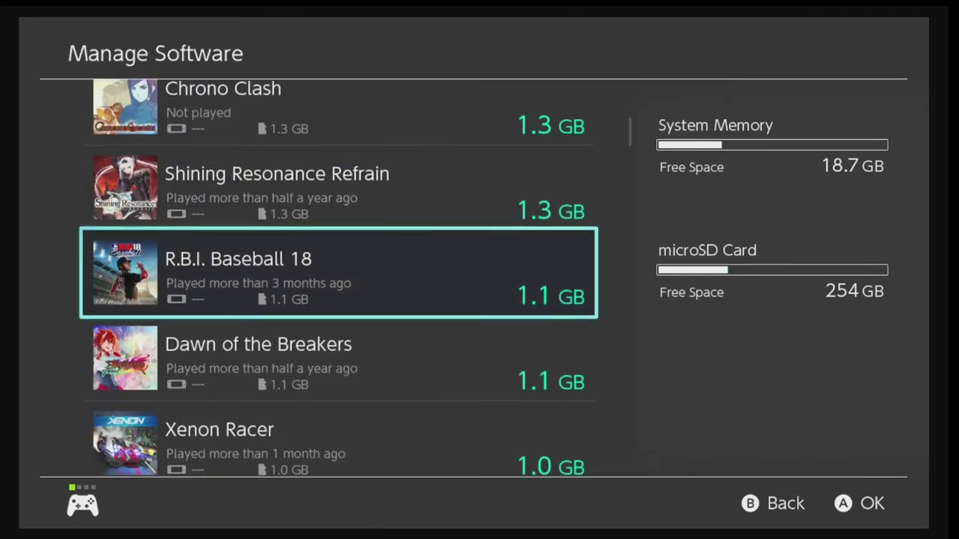
key("Down")
key("Down")
key("Down")
key("Down")
key("Down")
key("Down")
key("Down")
key("Down")
key("Down")
key("Down")
key("Down")
key("Down")
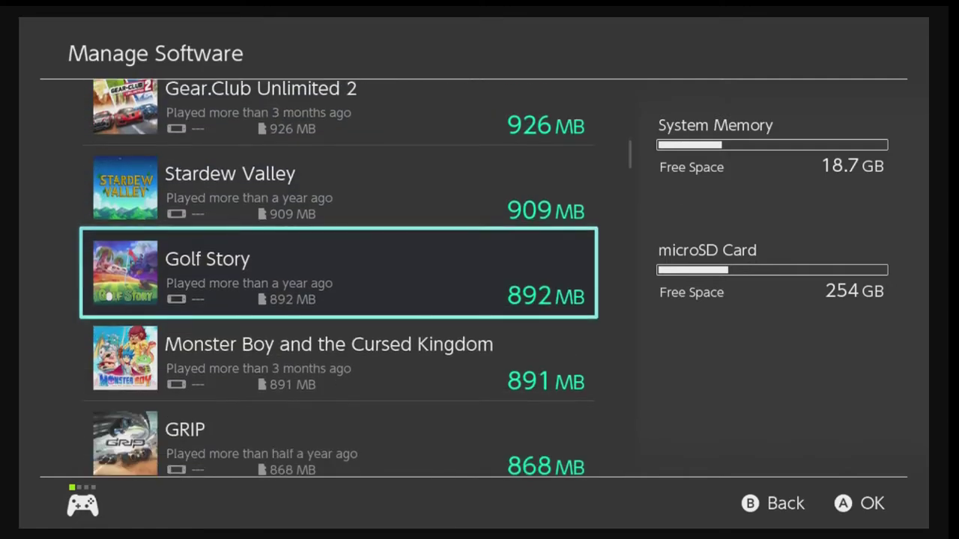
key("Down")
key("Down")
key("Down")
key("Down")
key("Down")
key("Down")
key("Down")
key("Down")
key("Down")
key("Down")
key("Down")
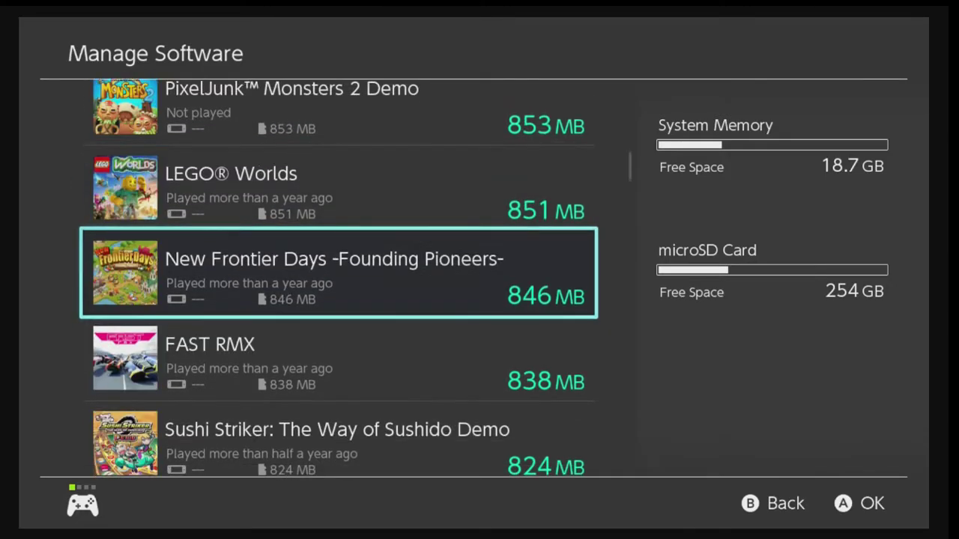
key("Down")
key("Down")
key("Down")
key("Down")
key("Down")
key("Down")
key("Down")
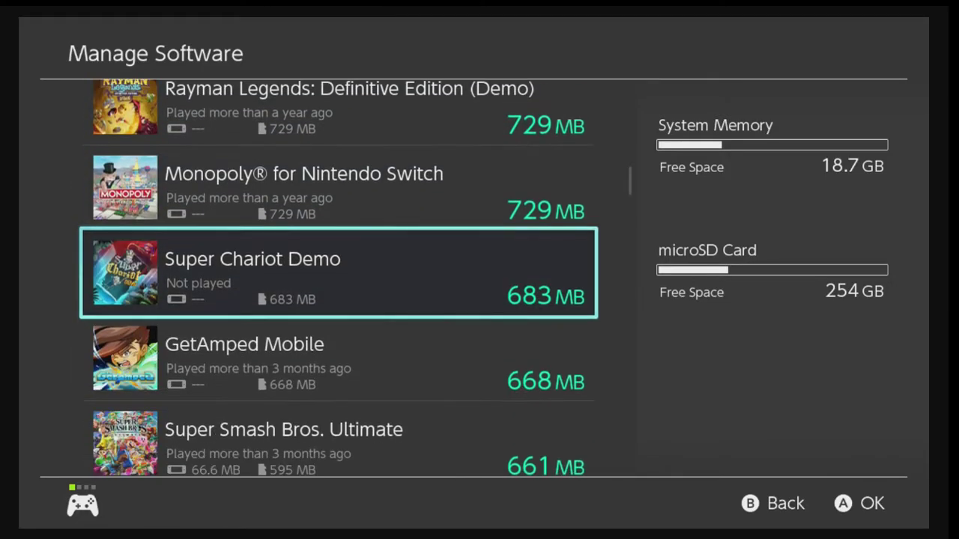
key("Down")
key("Down")
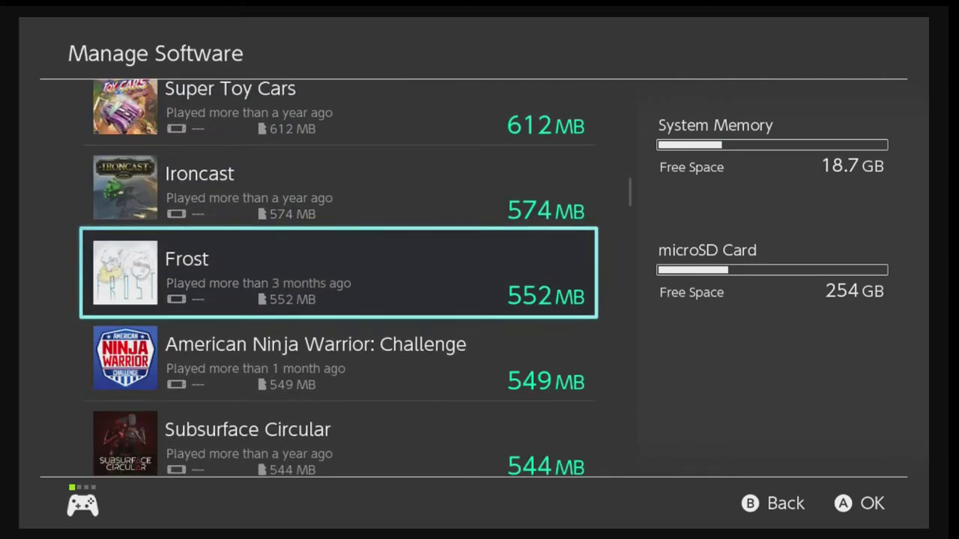
key("Down")
key("Down")
key("Down")
key("Down")
key("Down")
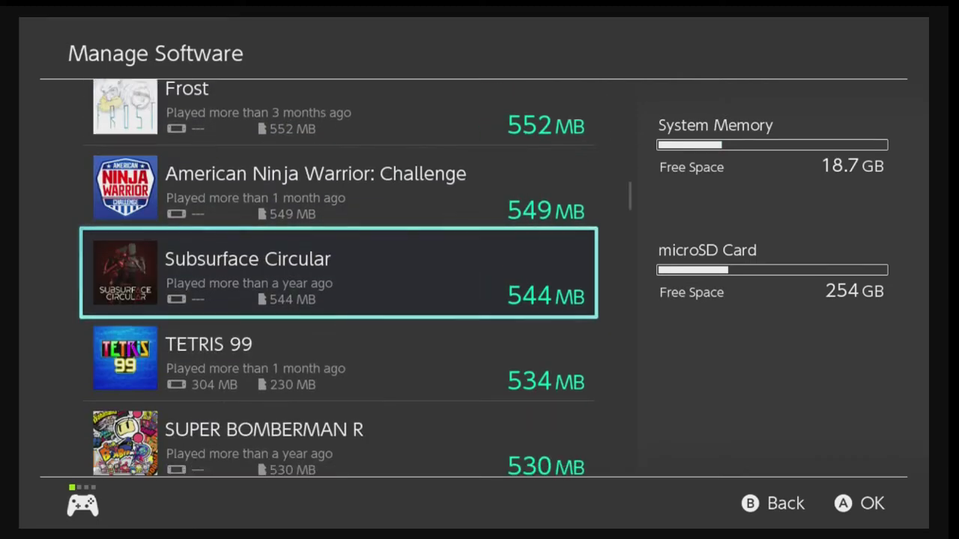
key("Down")
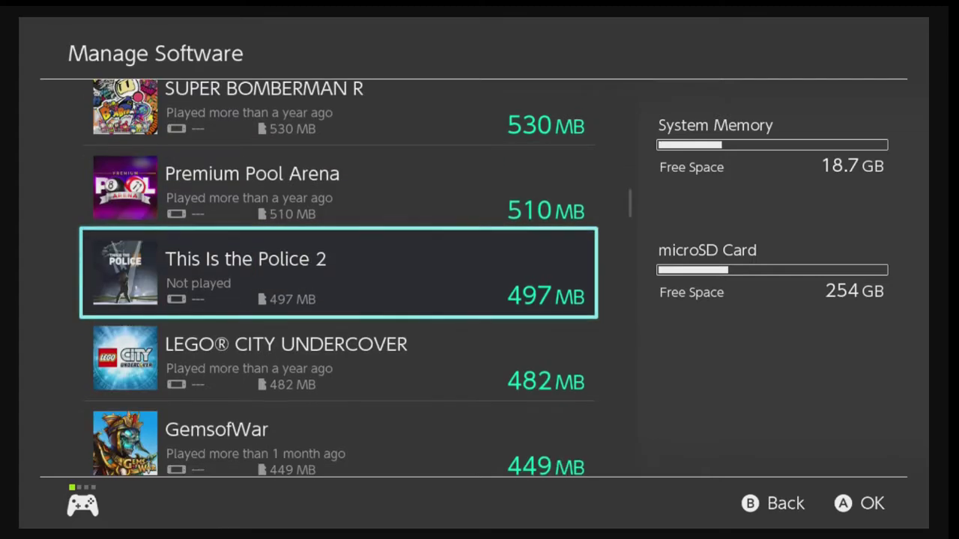
key("Down")
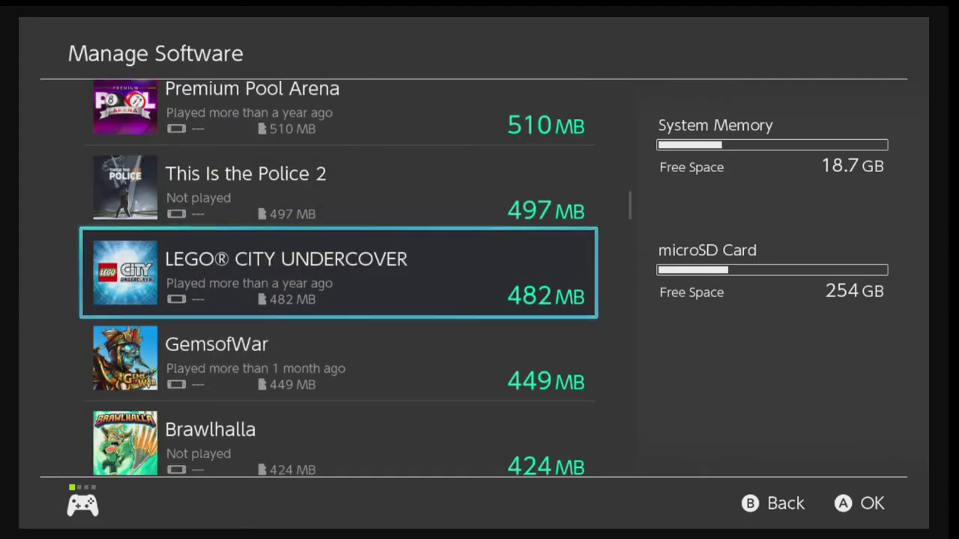
key("Down")
key("Down")
key("Down")
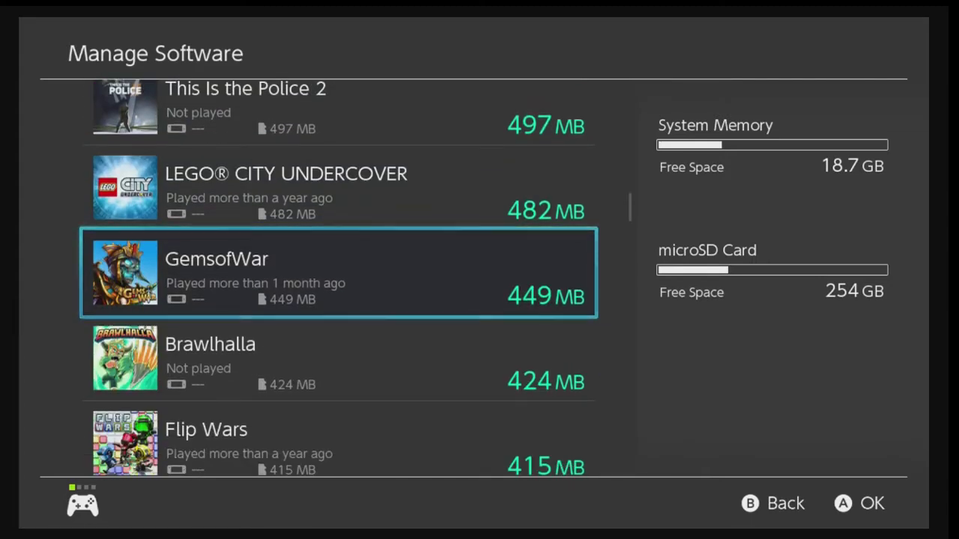
key("Down")
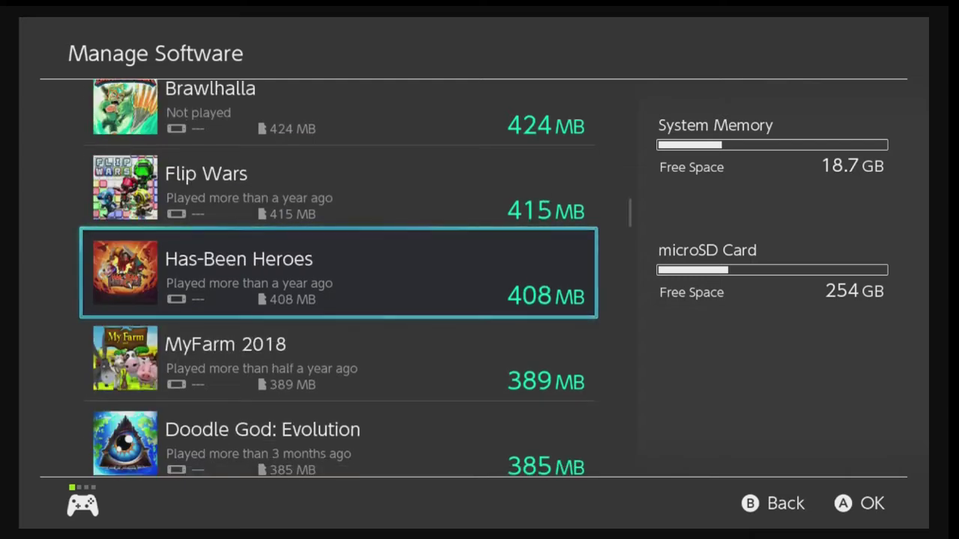
Step: Turn on Prevent Auto Archiving for Has-Been Heroes, recheck its software details, and return to the software list
key("Return")
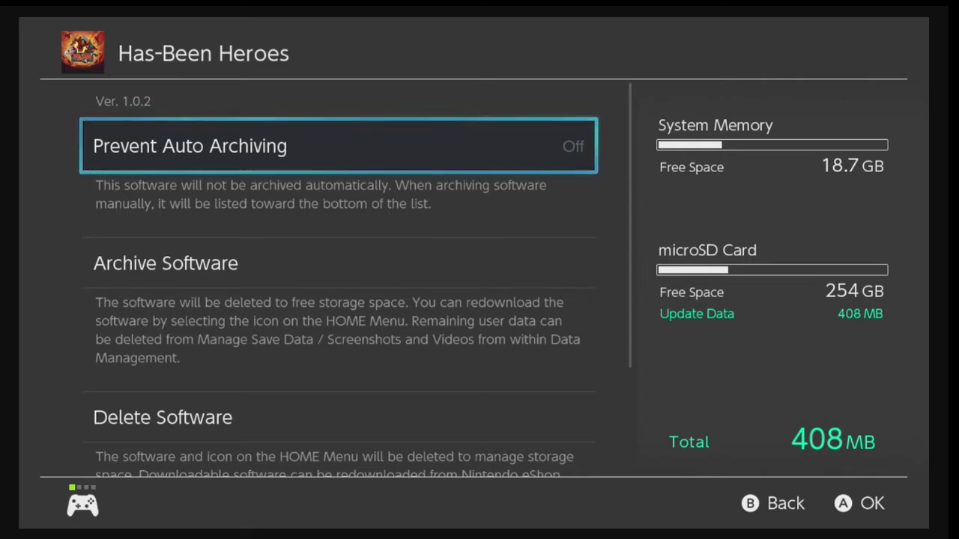
key("Return")
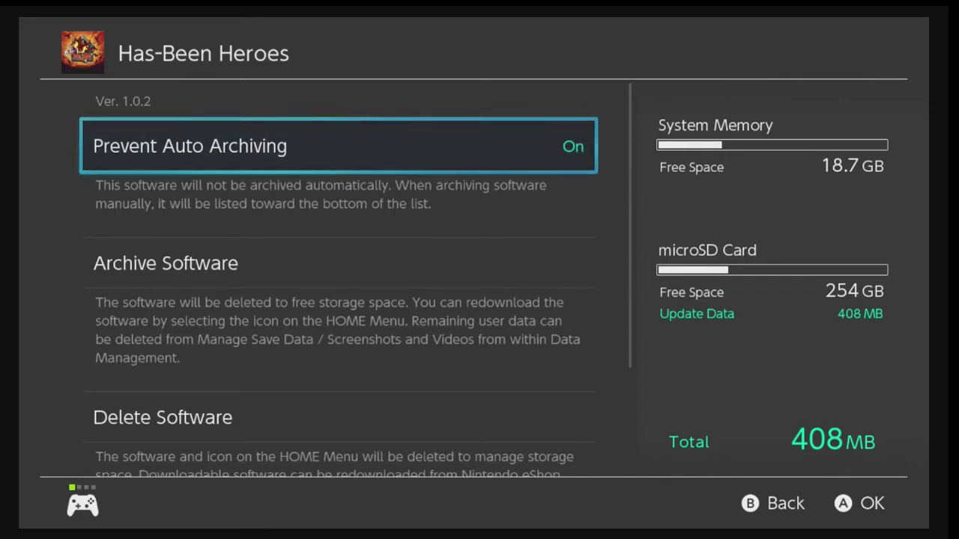
key("Escape")
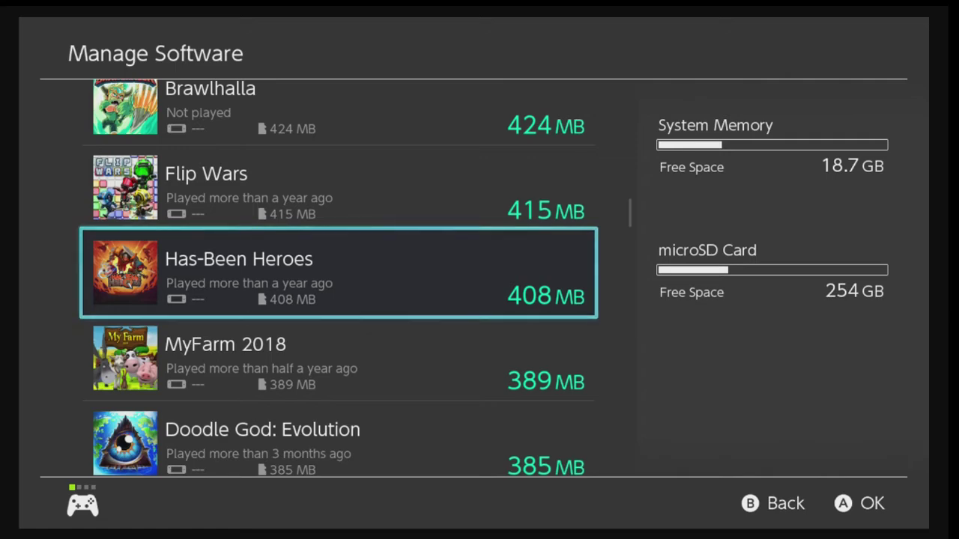
key("Return")
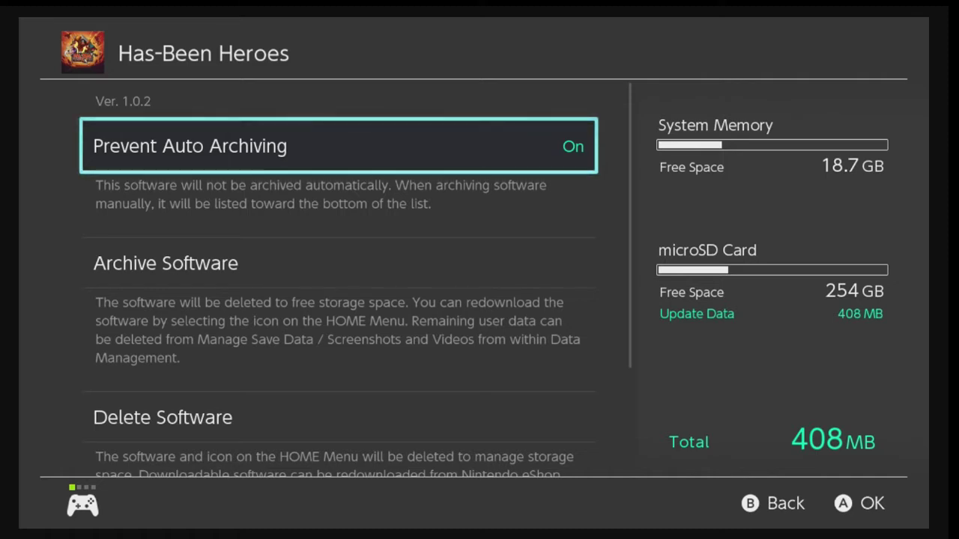
key("Escape")
Step: Leave System Settings and open the Album from the HOME Menu
key("Down")
key("Down")
key("Down")
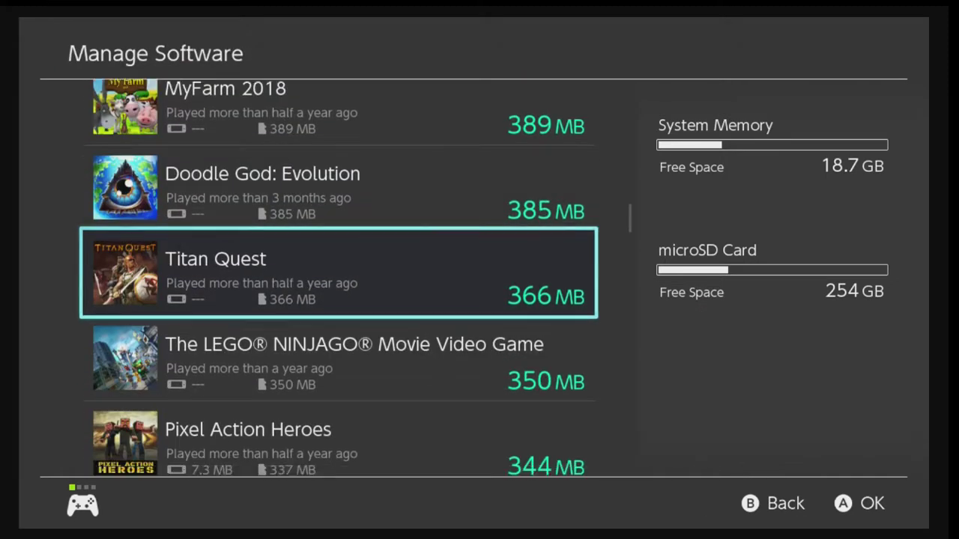
key("Escape")
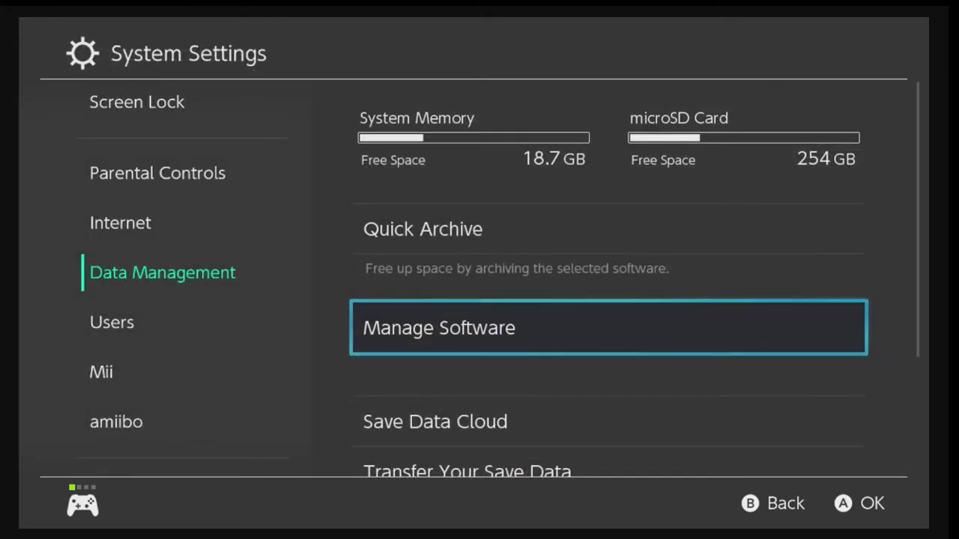
key("Left")
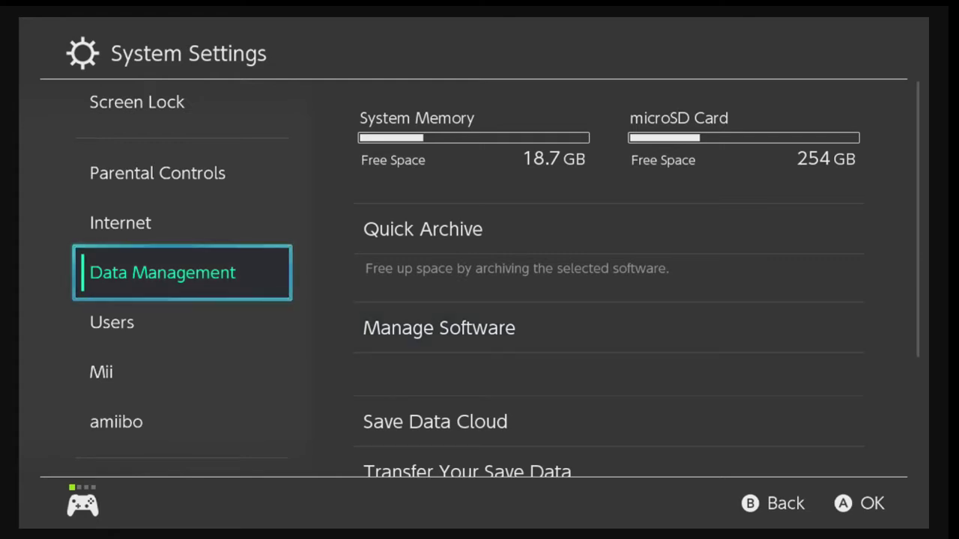
key("Escape")
key("Left")
key("Left")
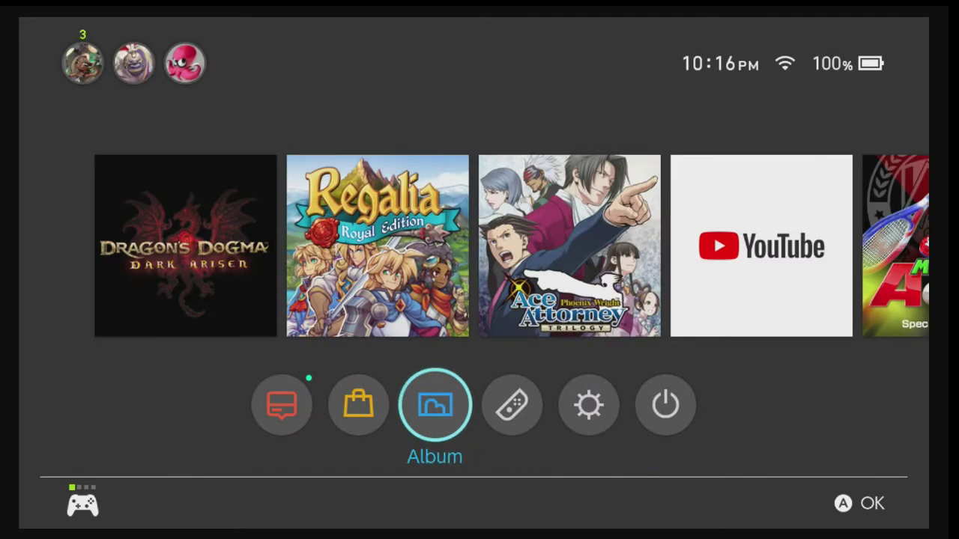
key("Return")
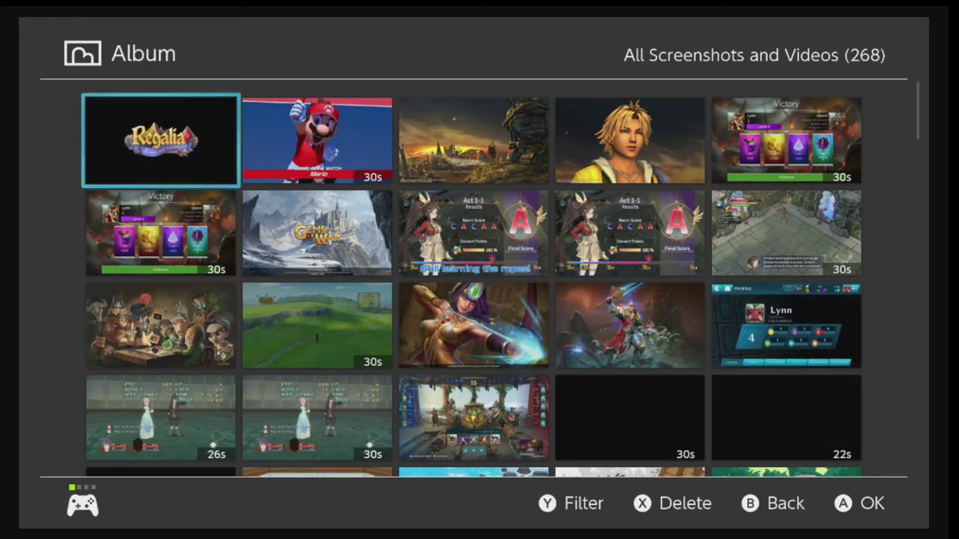
Step: Look through the Album's saved screenshots and videos along the last column of thumbnails
key("Right")
key("Right")
key("Right")
key("Right")
key("Down")
key("Down")
key("Down")
key("Down")
key("Down")
key("Down")
key("Down")
key("Down")
key("Down")
key("Down")
key("Down")
key("Down")
key("Down")
key("Down")
key("Down")
key("Down")
key("Down")
key("Down")
key("Down")
key("Down")
key("Down")
key("Down")
key("Down")
key("Down")
key("Down")
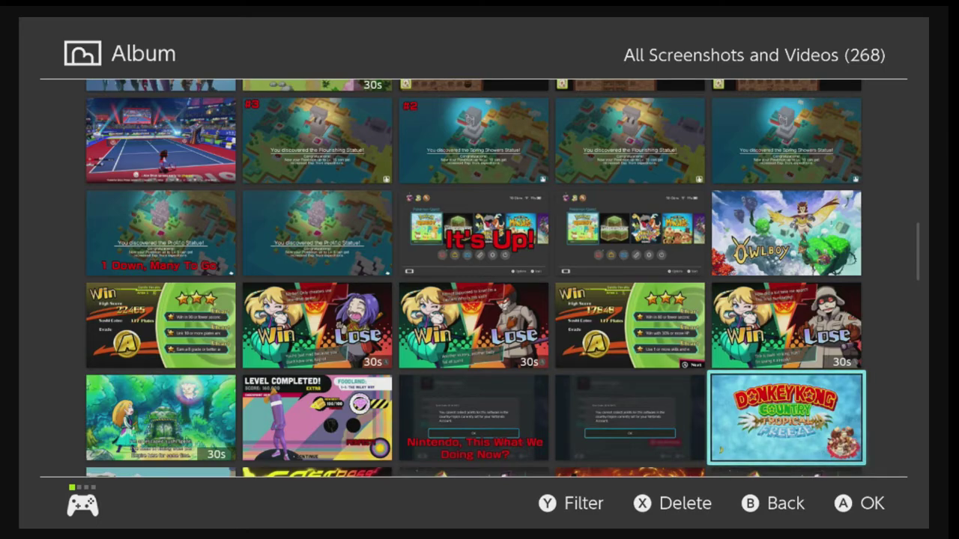
key("Down")
key("Down")
key("Down")
key("Down")
key("Down")
key("Down")
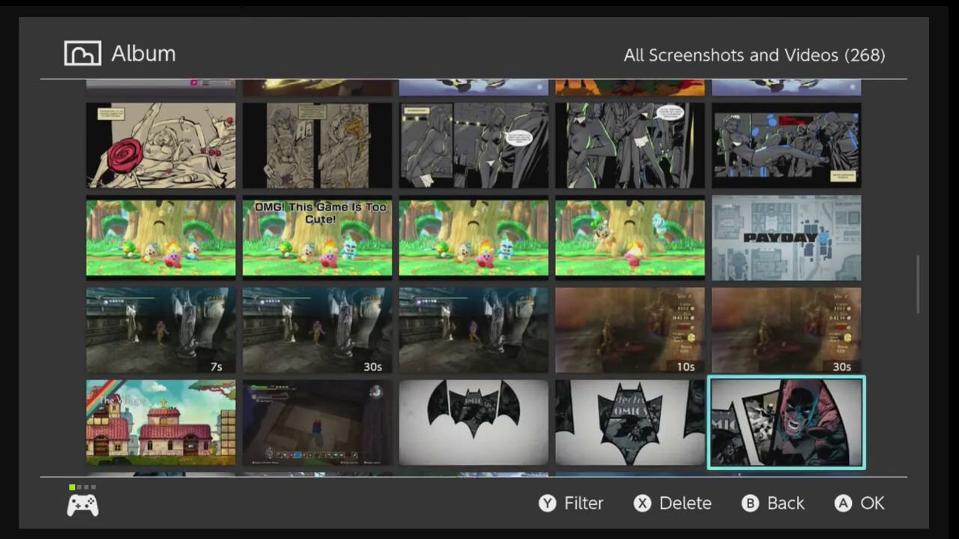